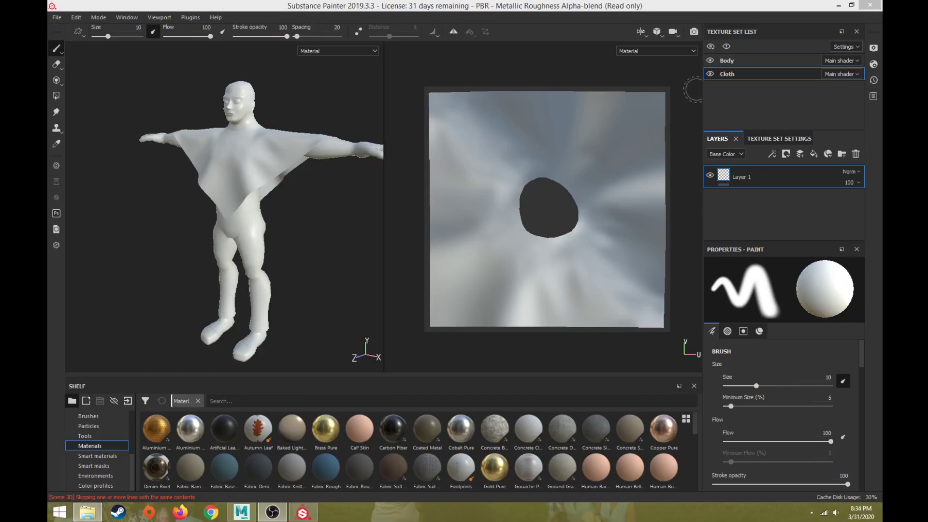
Toggle the Cloth mesh visibility and switch between the Body and Cloth texture sets
{"action": "left_click", "coordinate": [709, 73]}
{"action": "left_click", "coordinate": [709, 72]}
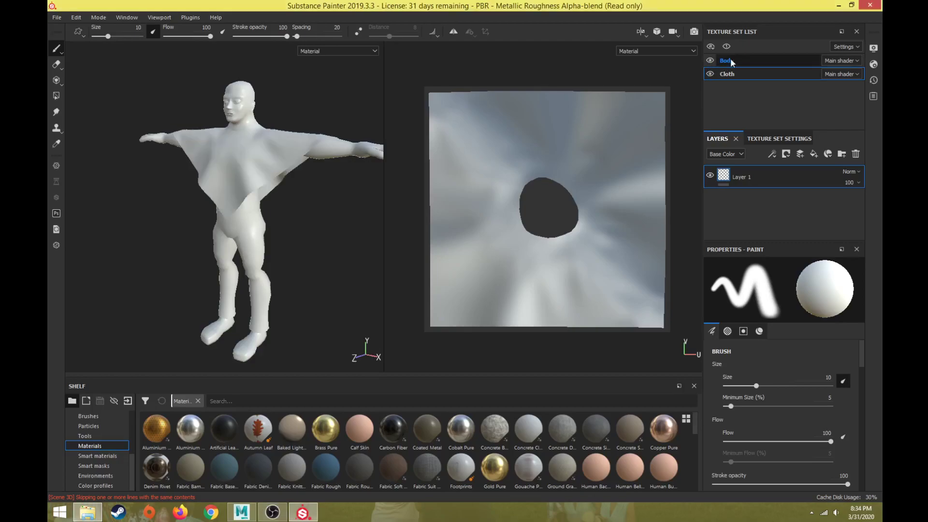
{"action": "left_click", "coordinate": [732, 59]}
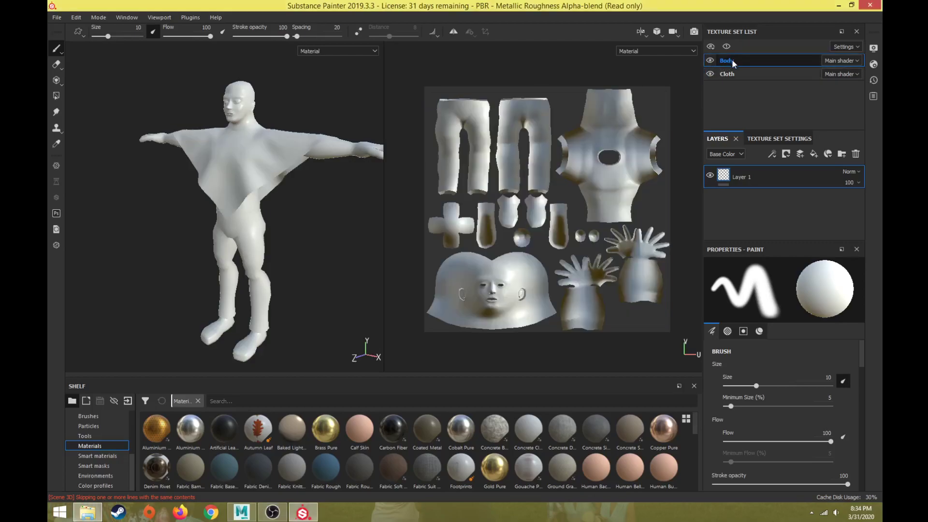
{"action": "left_click", "coordinate": [730, 71]}
{"action": "left_click", "coordinate": [735, 61]}
{"action": "left_click", "coordinate": [732, 72]}
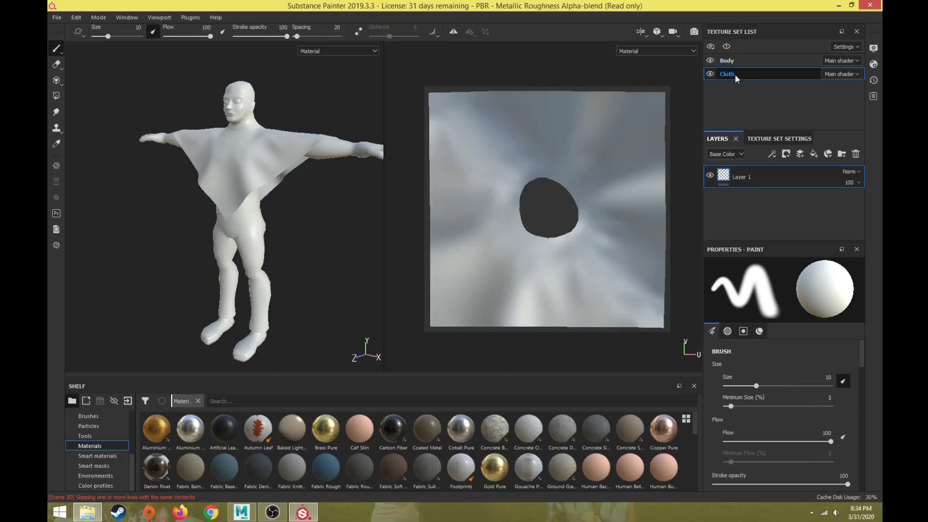
{"action": "left_click", "coordinate": [710, 73]}
{"action": "left_click", "coordinate": [709, 73]}
{"action": "double_click", "coordinate": [722, 72]}
{"action": "double_click", "coordinate": [729, 60]}
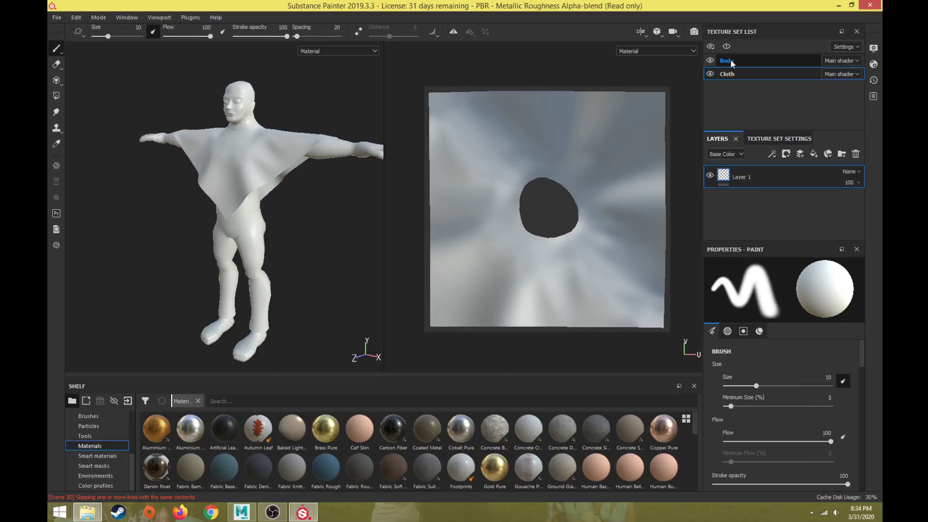
Hide the Cloth mesh and select the Body texture set
{"action": "left_click", "coordinate": [710, 74]}
{"action": "left_click", "coordinate": [710, 74]}
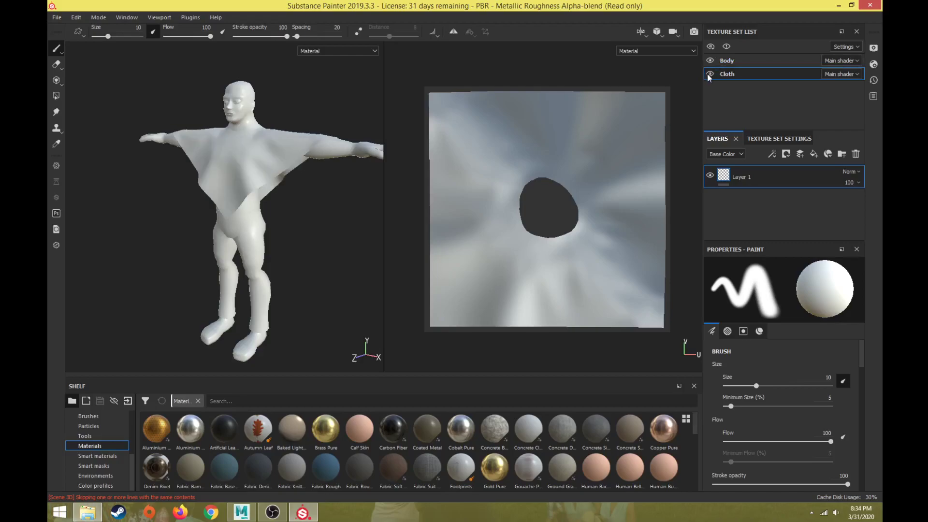
{"action": "left_click", "coordinate": [709, 74]}
{"action": "left_click", "coordinate": [729, 62]}
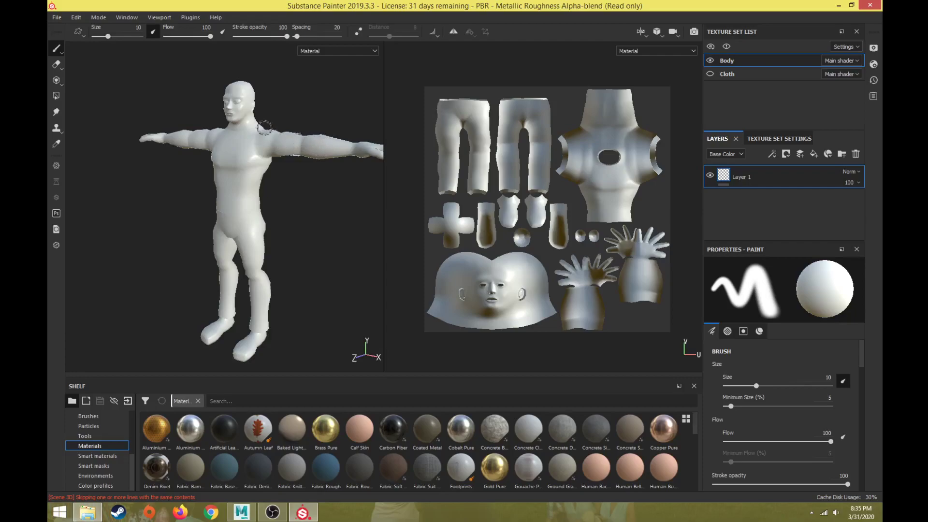
Orbit the viewport to a three-quarter view of the bare body
{"action": "scroll", "coordinate": [271, 137], "scroll_direction": "up", "scroll_amount": 3}
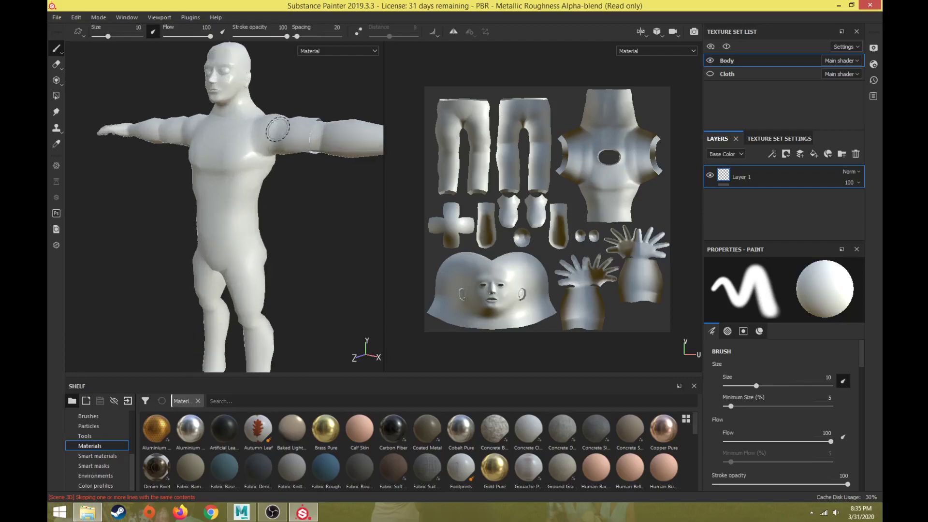
{"action": "scroll", "coordinate": [277, 128], "scroll_direction": "up", "scroll_amount": 4}
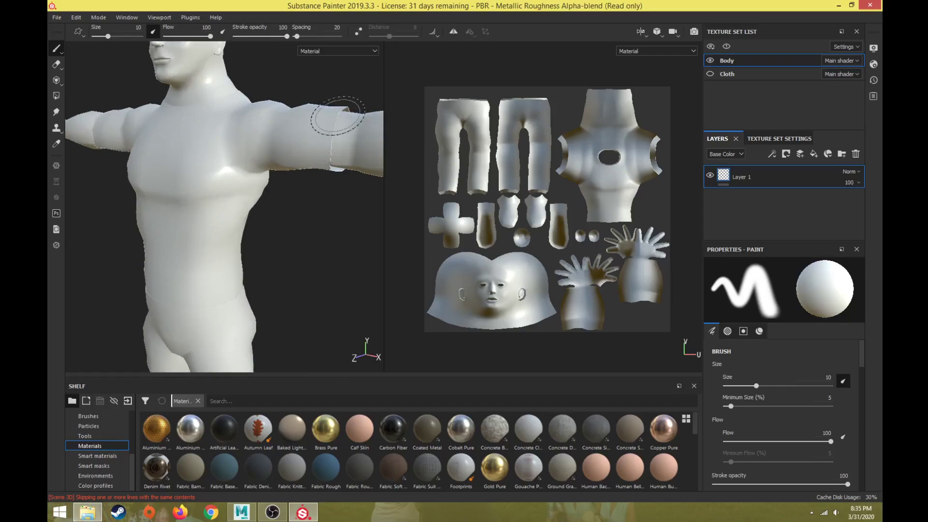
{"action": "scroll", "coordinate": [319, 127], "scroll_direction": "down", "scroll_amount": 5}
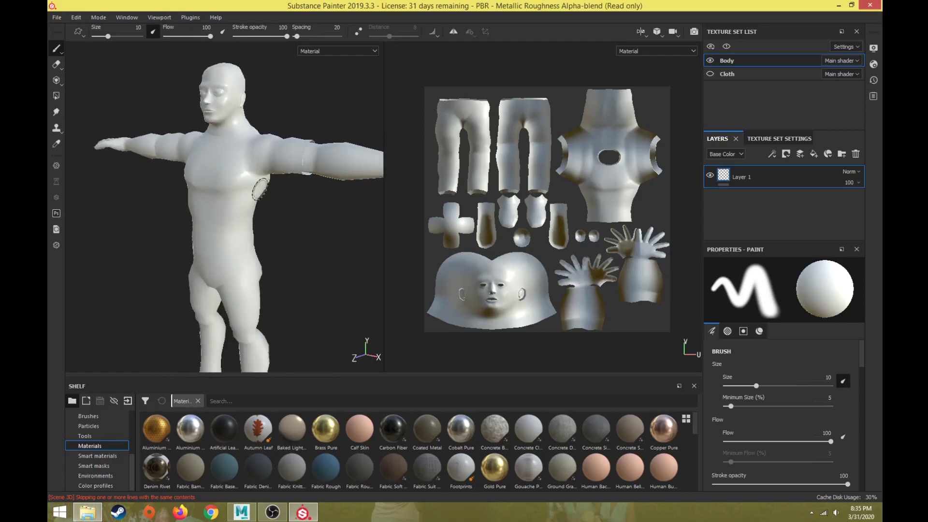
{"action": "right_click", "coordinate": [256, 217]}
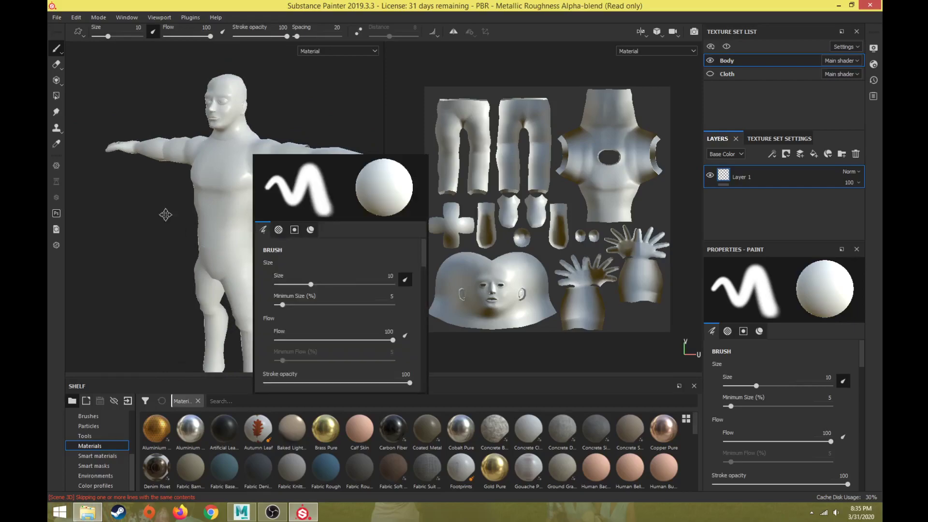
{"action": "mouse_move", "coordinate": [165, 215]}
{"action": "left_mouse_down", "text": "alt"}
{"action": "mouse_move", "coordinate": [168, 195]}
{"action": "mouse_move", "coordinate": [164, 207]}
{"action": "left_mouse_up", "text": "alt"}
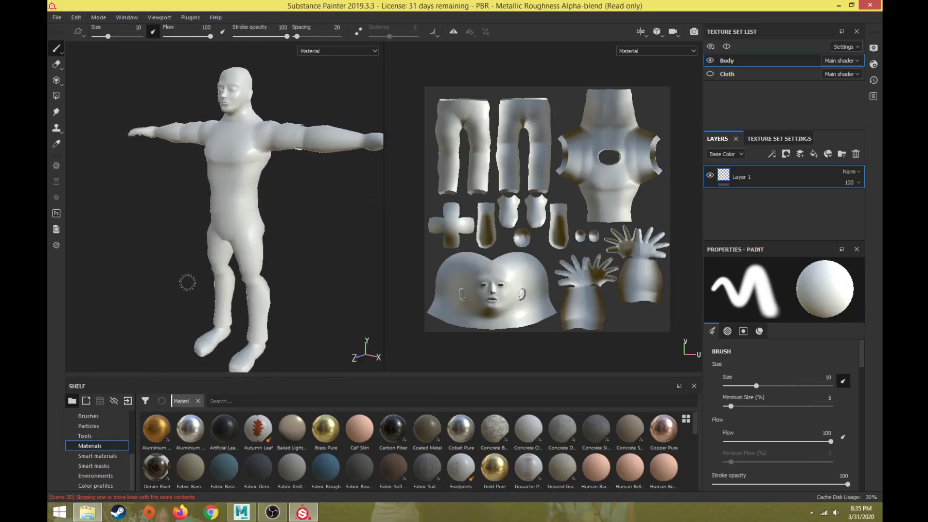
{"action": "left_click_drag", "start_coordinate": [272, 164], "coordinate": [265, 210], "text": "alt"}
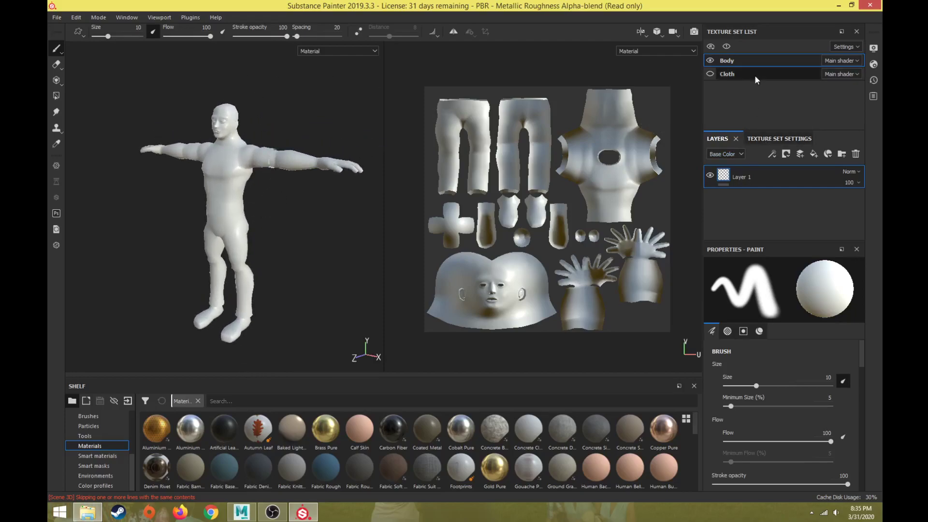
Show the Body Texture Set Settings expanded to reveal all channel formats and mesh map slots
{"action": "left_click", "coordinate": [767, 136]}
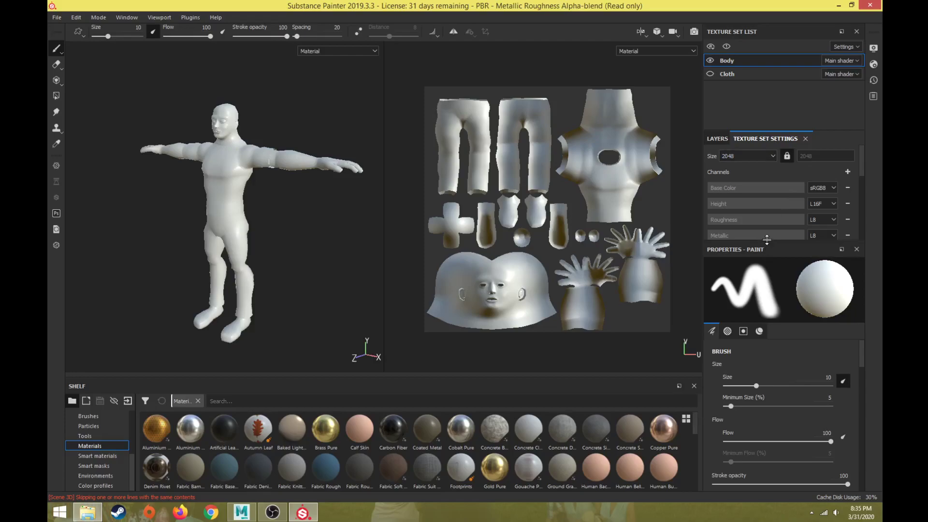
{"action": "left_click_drag", "start_coordinate": [762, 245], "coordinate": [764, 374]}
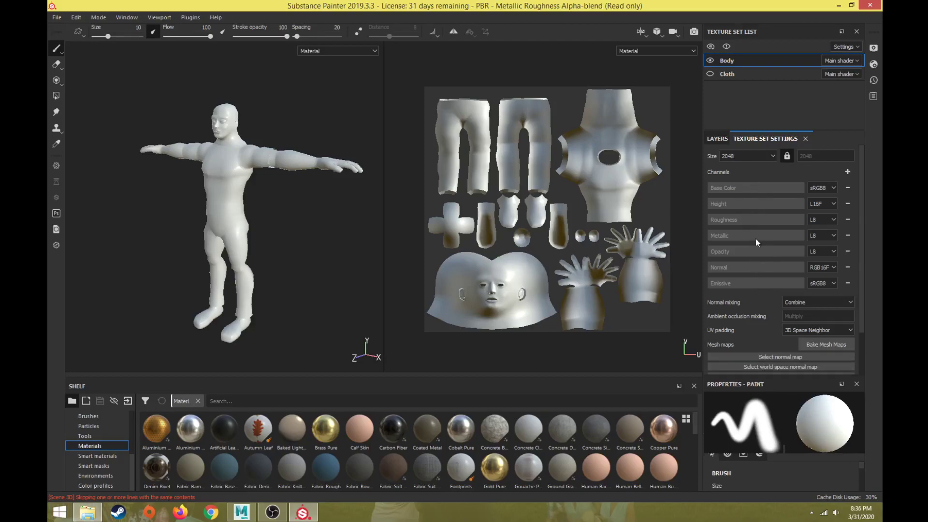
{"action": "scroll", "coordinate": [738, 266], "scroll_direction": "down", "scroll_amount": 2}
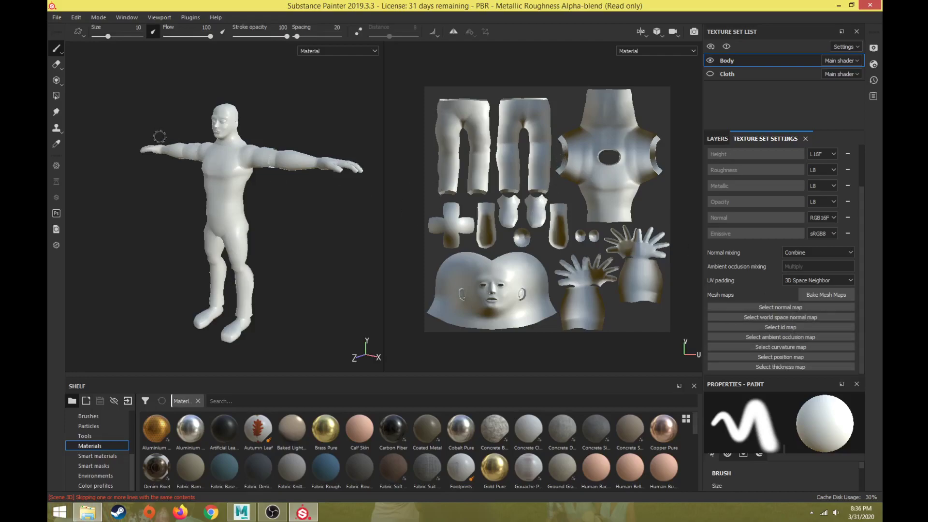
Enable Compute tangent space per fragment in Project Configuration and confirm
{"action": "left_click", "coordinate": [57, 17]}
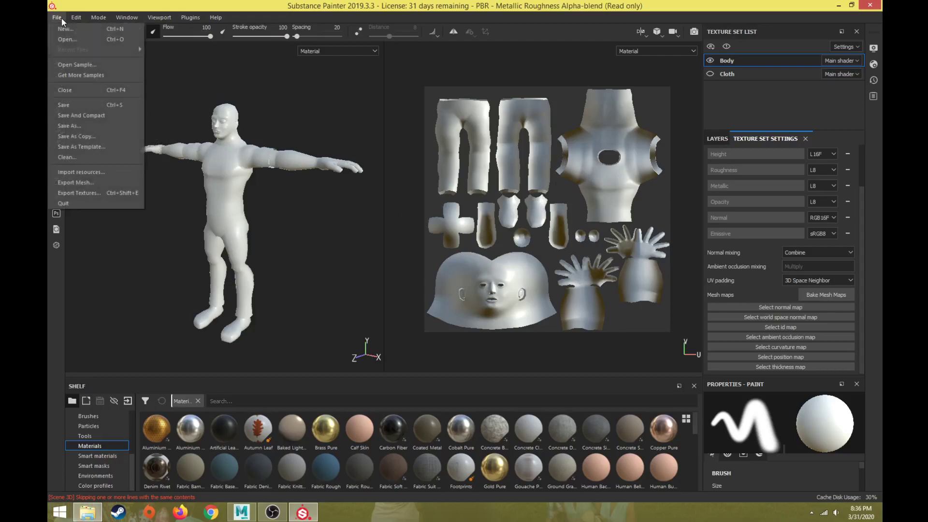
{"action": "mouse_move", "coordinate": [72, 17]}
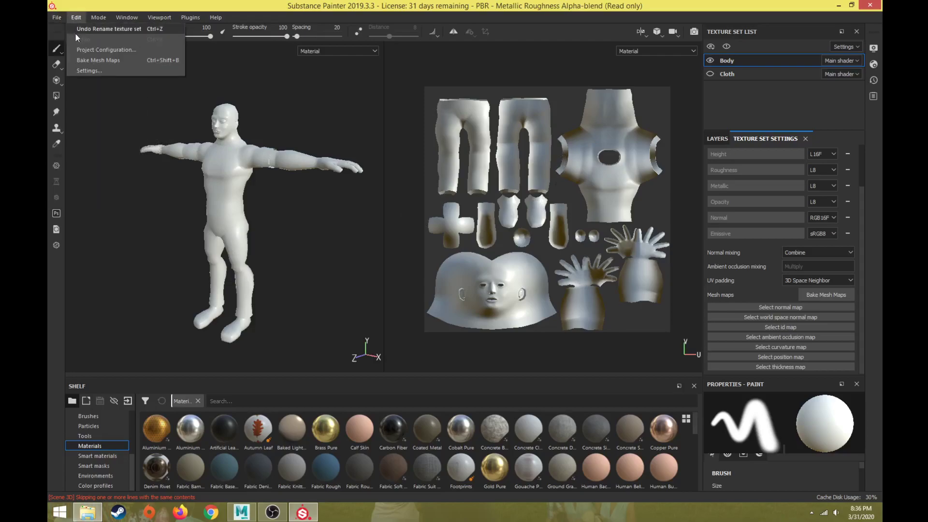
{"action": "left_click", "coordinate": [80, 50]}
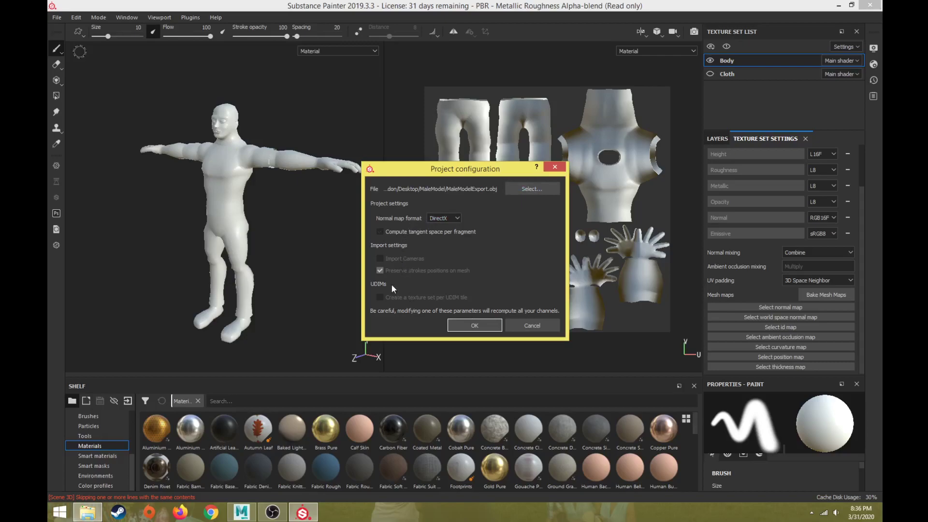
{"action": "left_click", "coordinate": [396, 234]}
{"action": "left_click", "coordinate": [466, 322]}
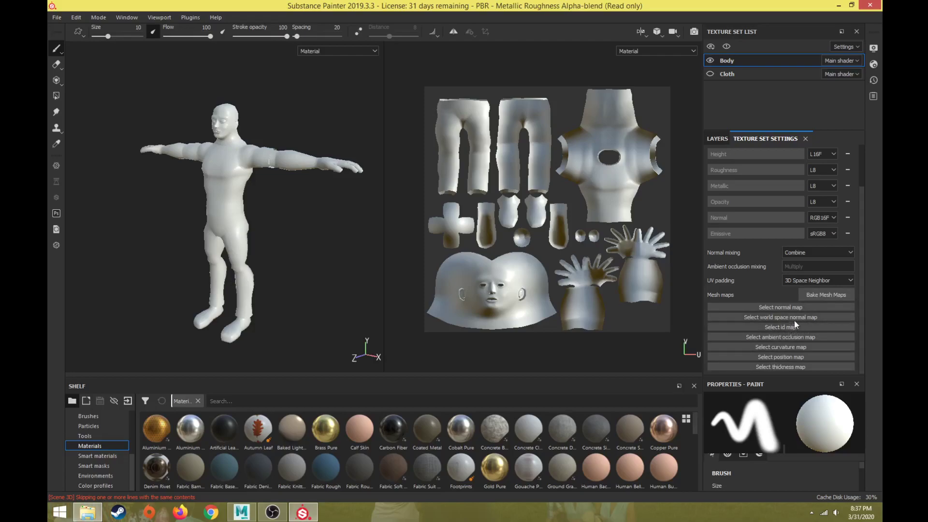
Bring up the Bake Mesh Maps dialog and set the output size to 2048
{"action": "left_click", "coordinate": [822, 297]}
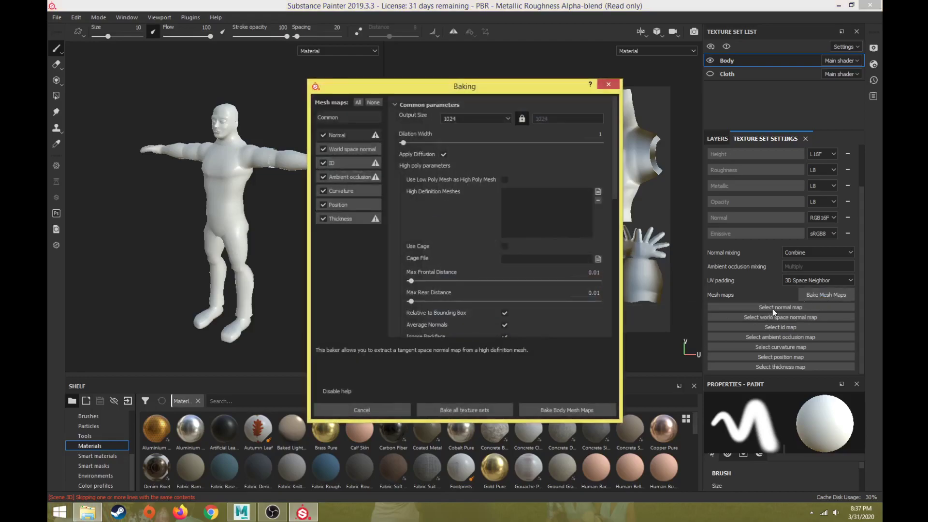
{"action": "left_click_drag", "start_coordinate": [479, 84], "coordinate": [483, 87]}
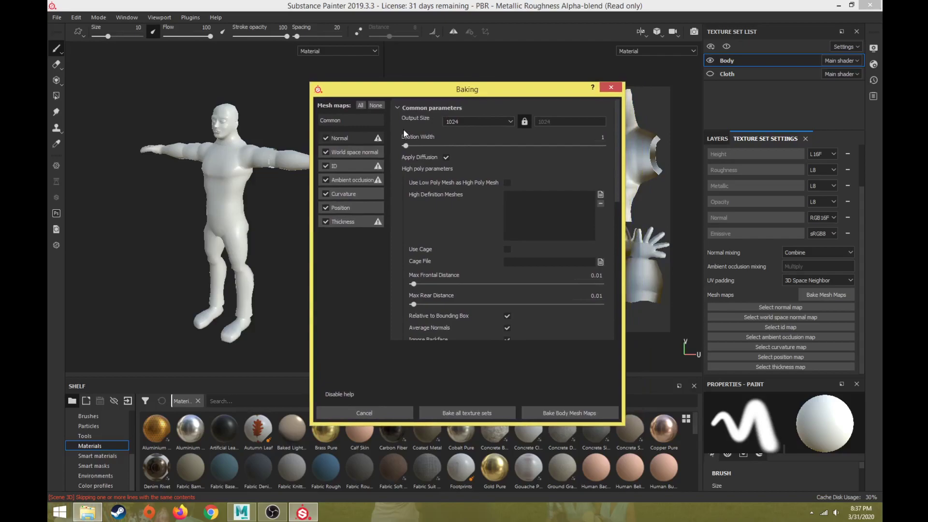
{"action": "left_click", "coordinate": [462, 122]}
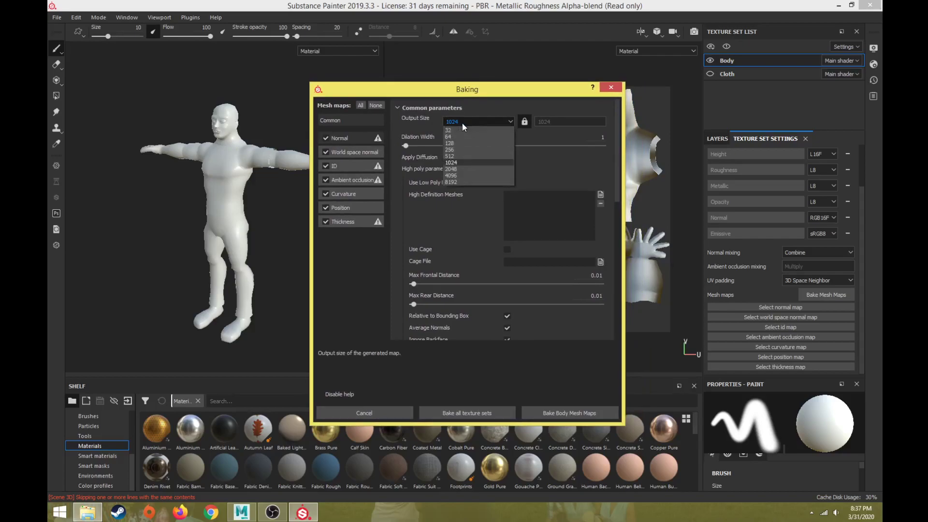
{"action": "left_click", "coordinate": [452, 169]}
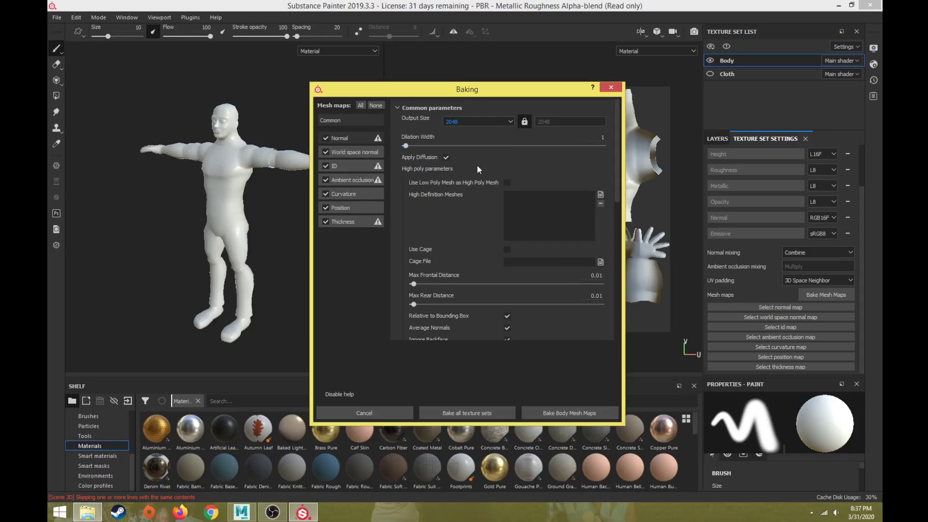
Review the Normal and World space normal baker parameters, keeping 2048 output size
{"action": "left_click", "coordinate": [347, 137]}
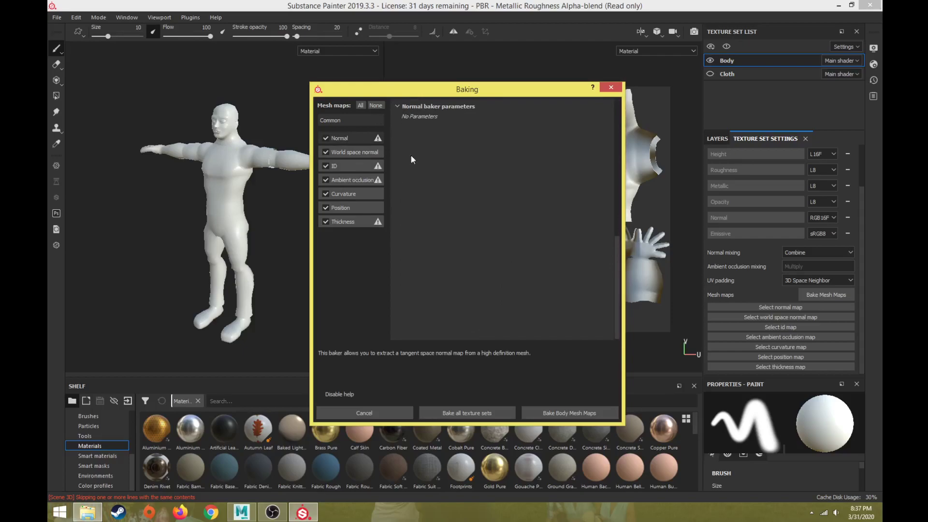
{"action": "scroll", "coordinate": [430, 191], "scroll_direction": "up", "scroll_amount": 5}
{"action": "scroll", "coordinate": [428, 191], "scroll_direction": "down", "scroll_amount": 2}
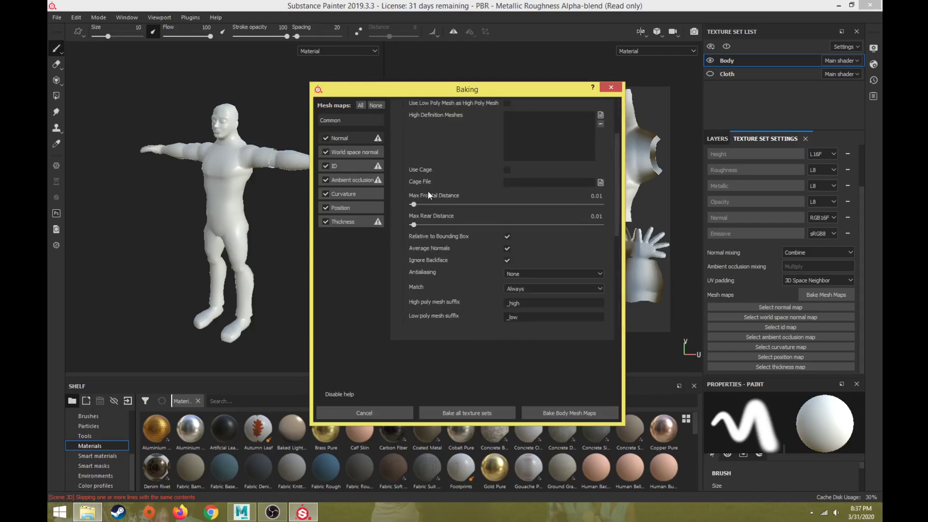
{"action": "left_click", "coordinate": [354, 153]}
{"action": "left_click", "coordinate": [352, 141]}
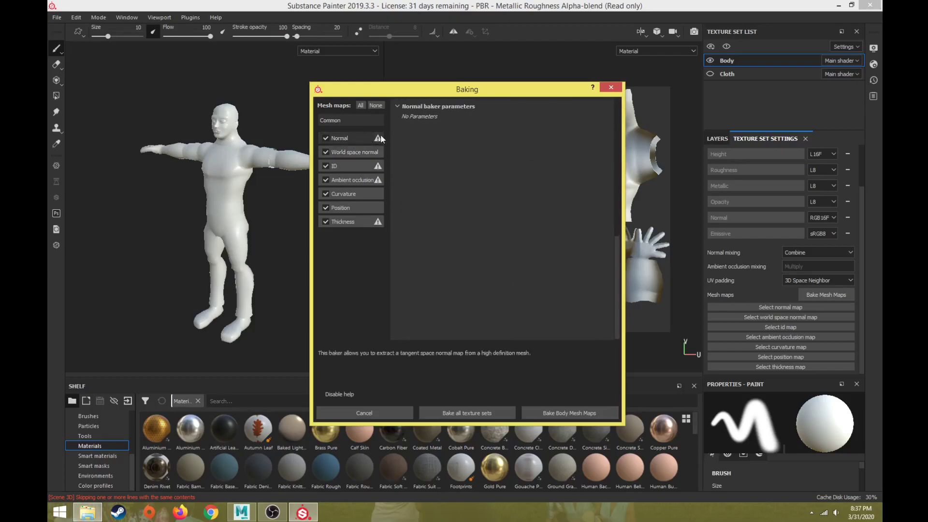
{"action": "scroll", "coordinate": [404, 167], "scroll_direction": "up", "scroll_amount": 5}
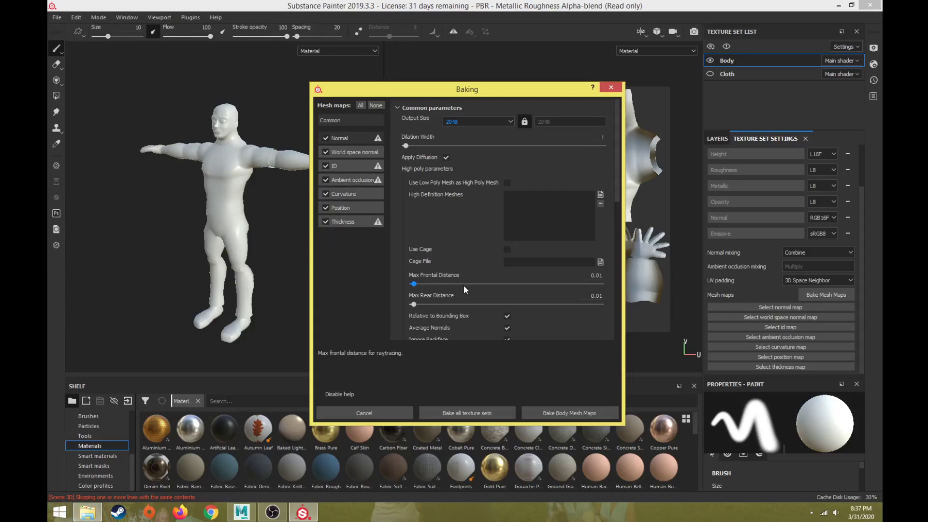
{"action": "left_click", "coordinate": [474, 124]}
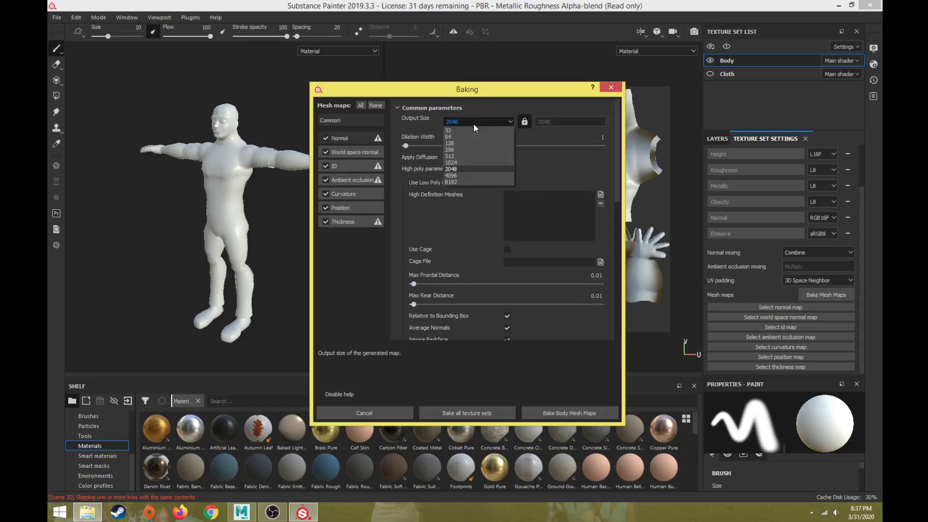
{"action": "left_click", "coordinate": [474, 123]}
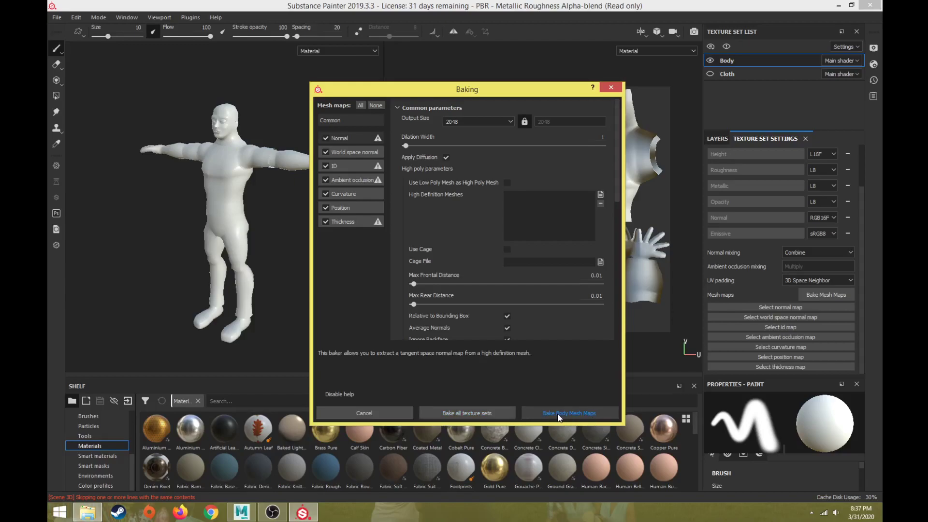
Bake the Body mesh maps, review the baked maps, and return to the layer stack
{"action": "left_click", "coordinate": [589, 419]}
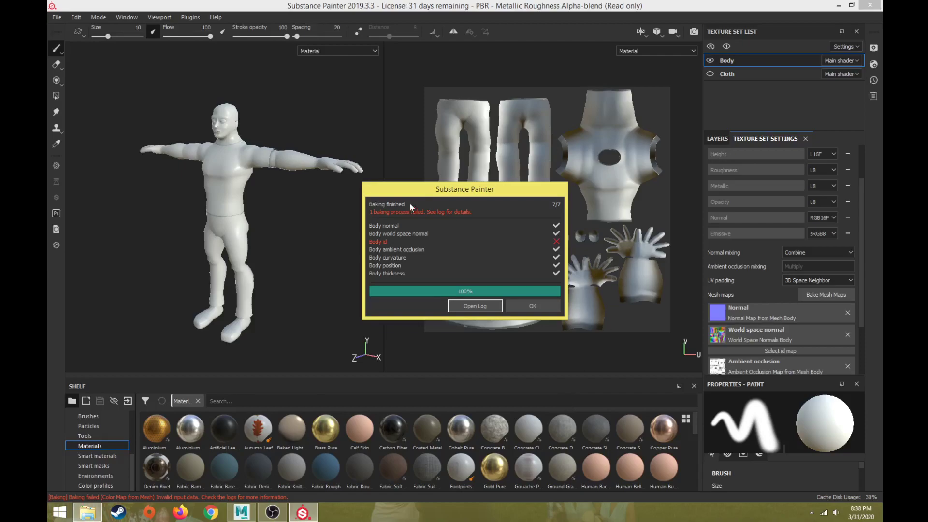
{"action": "left_click", "coordinate": [543, 310]}
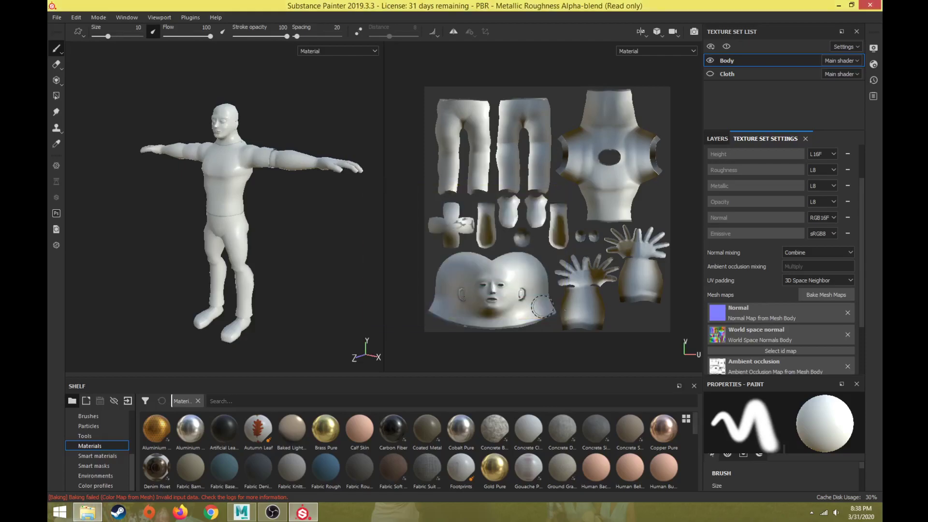
{"action": "scroll", "coordinate": [770, 269], "scroll_direction": "down", "scroll_amount": 3}
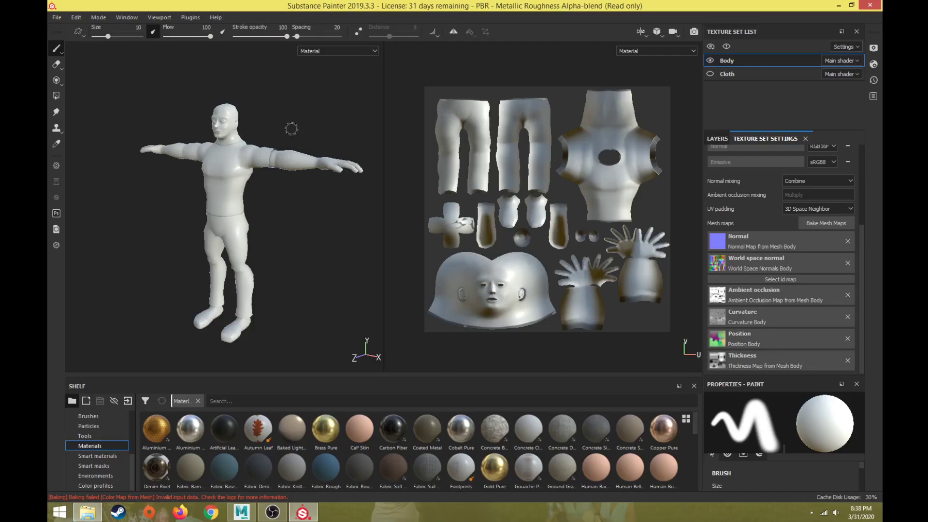
{"action": "scroll", "coordinate": [797, 268], "scroll_direction": "up", "scroll_amount": 3}
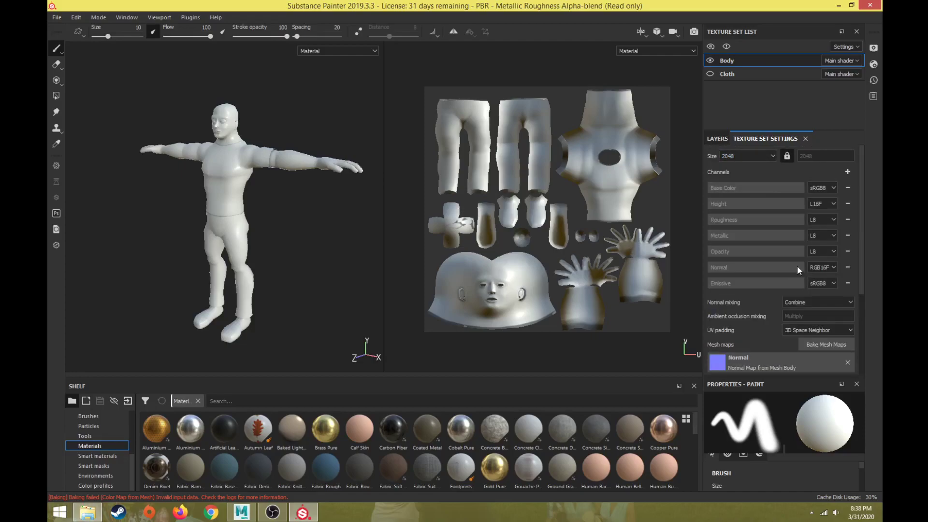
{"action": "scroll", "coordinate": [797, 268], "scroll_direction": "down", "scroll_amount": 3}
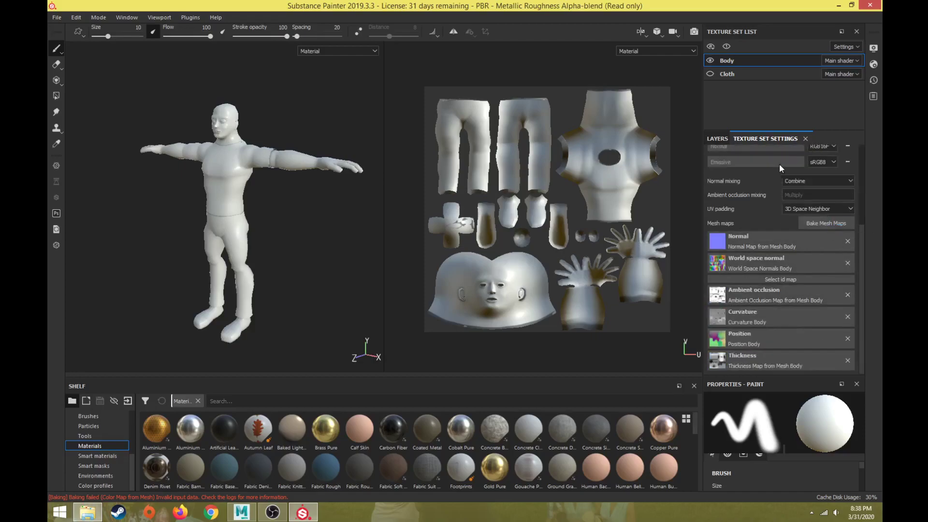
{"action": "left_click", "coordinate": [719, 140]}
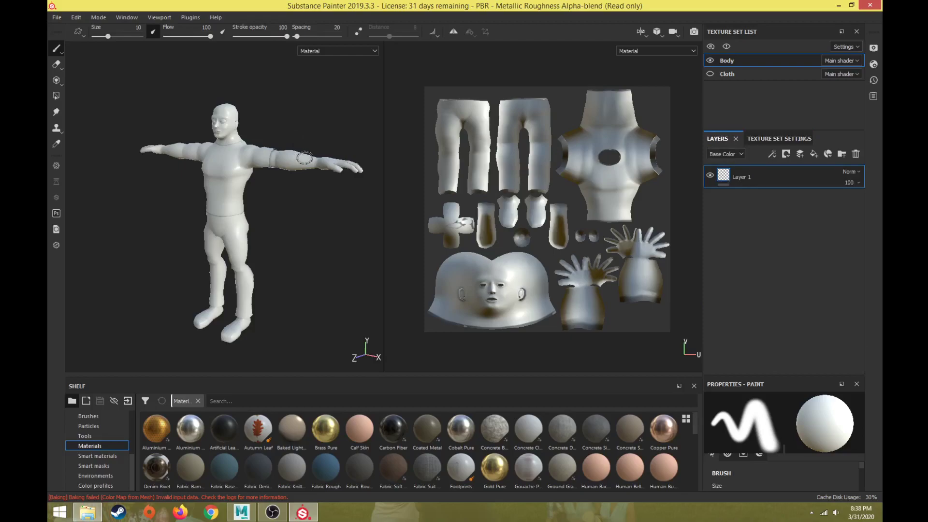
{"action": "mouse_move", "coordinate": [300, 192]}
{"action": "left_mouse_down", "text": "alt"}
{"action": "mouse_move", "coordinate": [304, 201]}
{"action": "mouse_move", "coordinate": [283, 202]}
{"action": "mouse_move", "coordinate": [271, 190]}
{"action": "left_mouse_up", "text": "alt"}
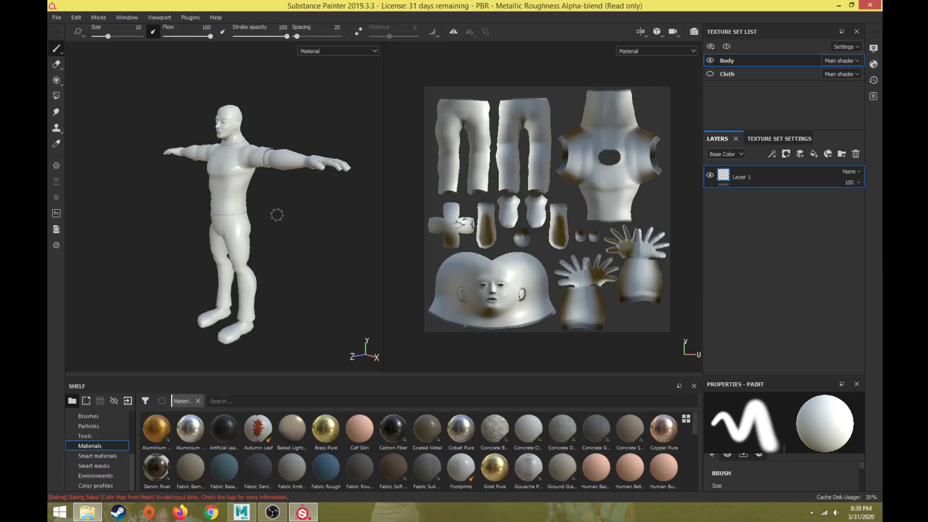
{"action": "left_click", "coordinate": [874, 67]}
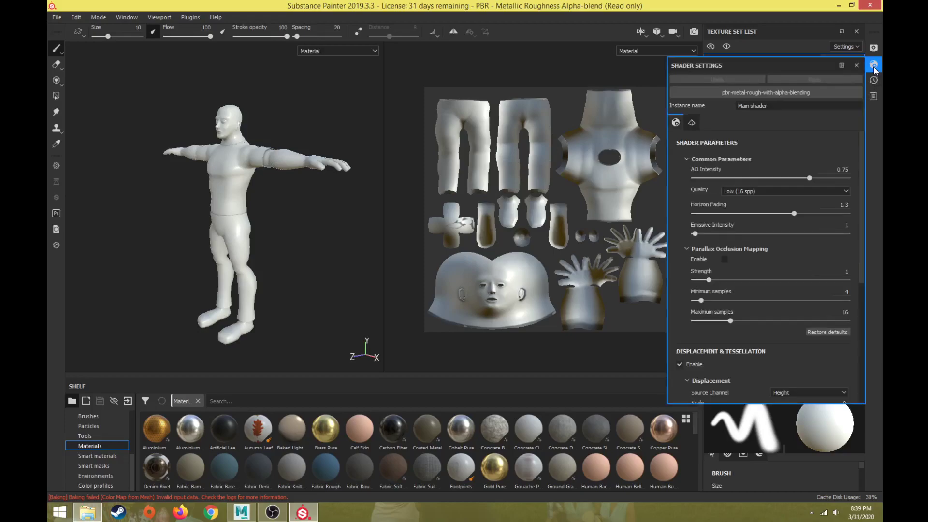
{"action": "left_click", "coordinate": [799, 92]}
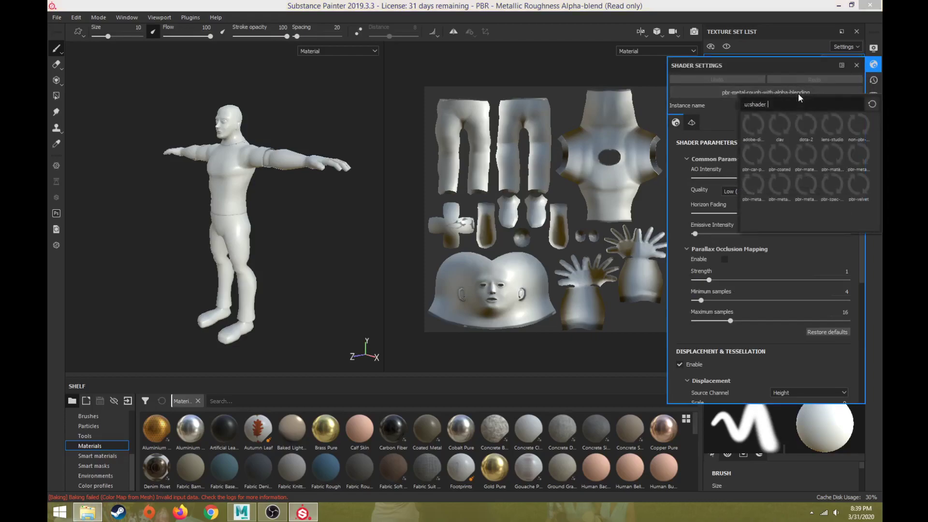
{"action": "left_click", "coordinate": [787, 62]}
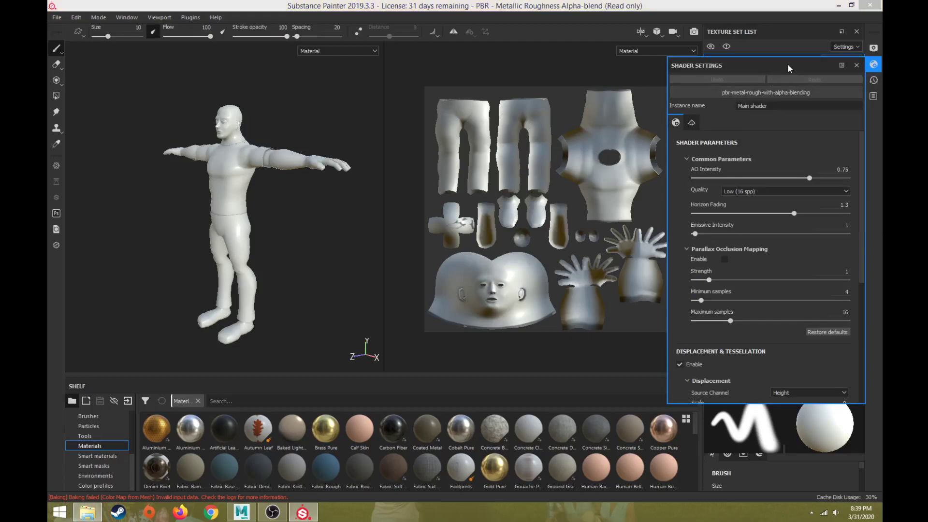
{"action": "left_click", "coordinate": [855, 64]}
Set the Panorama environment opacity to about 28 and blur to 0 in Display Settings
{"action": "left_click", "coordinate": [874, 48]}
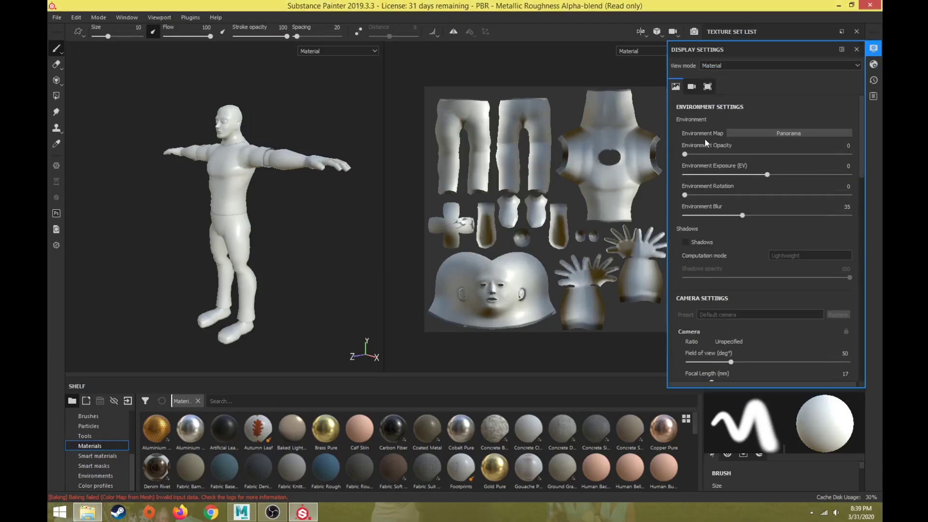
{"action": "left_click_drag", "start_coordinate": [684, 156], "coordinate": [730, 162]}
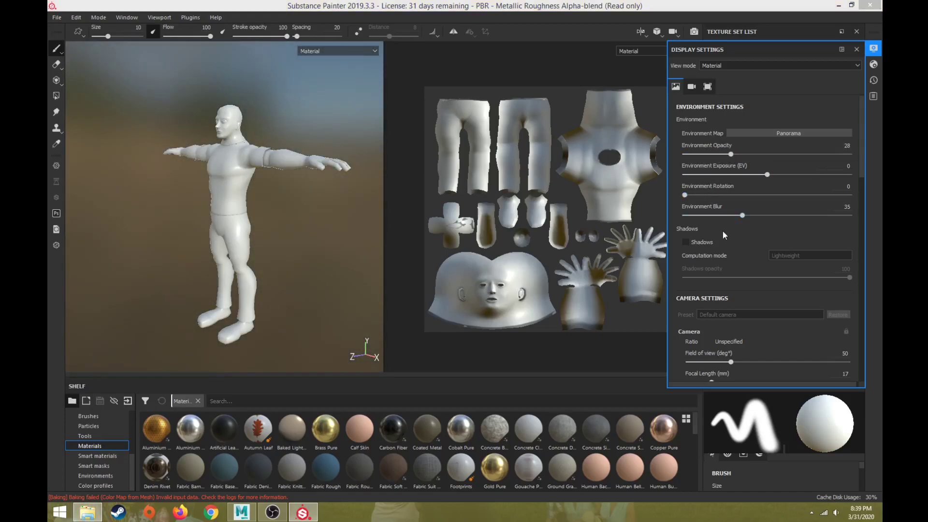
{"action": "left_click_drag", "start_coordinate": [742, 216], "coordinate": [683, 219]}
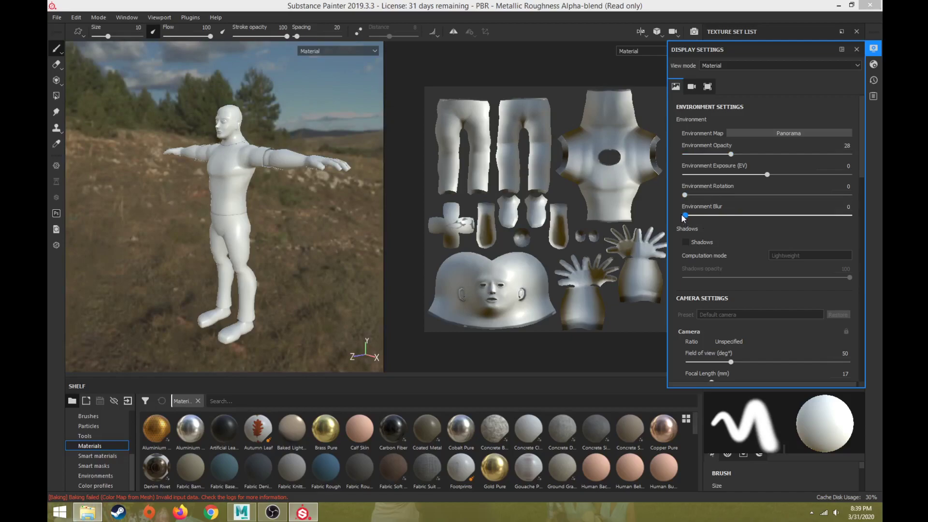
{"action": "mouse_move", "coordinate": [291, 225]}
{"action": "left_mouse_down", "text": "alt"}
{"action": "mouse_move", "coordinate": [362, 201]}
{"action": "mouse_move", "coordinate": [290, 202]}
{"action": "mouse_move", "coordinate": [314, 202]}
{"action": "mouse_move", "coordinate": [294, 236]}
{"action": "mouse_move", "coordinate": [311, 227]}
{"action": "left_mouse_up", "text": "alt"}
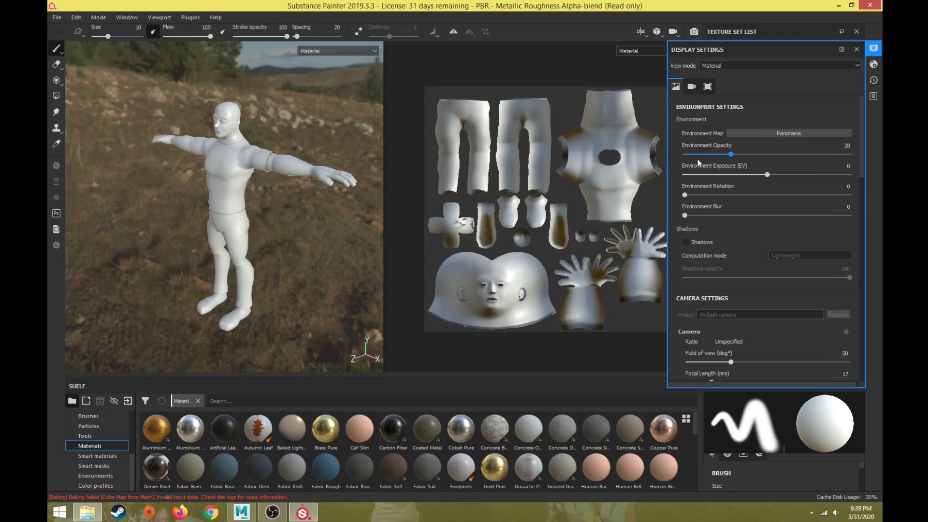
{"action": "mouse_move", "coordinate": [688, 217]}
{"action": "left_mouse_down"}
{"action": "mouse_move", "coordinate": [698, 214]}
{"action": "mouse_move", "coordinate": [683, 217]}
{"action": "left_mouse_up"}
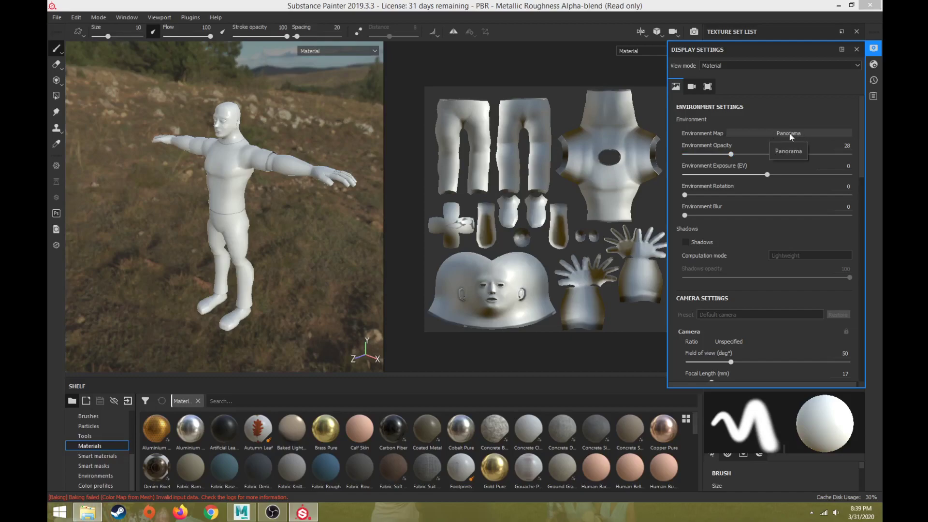
Pick Mondarrain 3 as the viewport environment map
{"action": "left_click", "coordinate": [774, 133]}
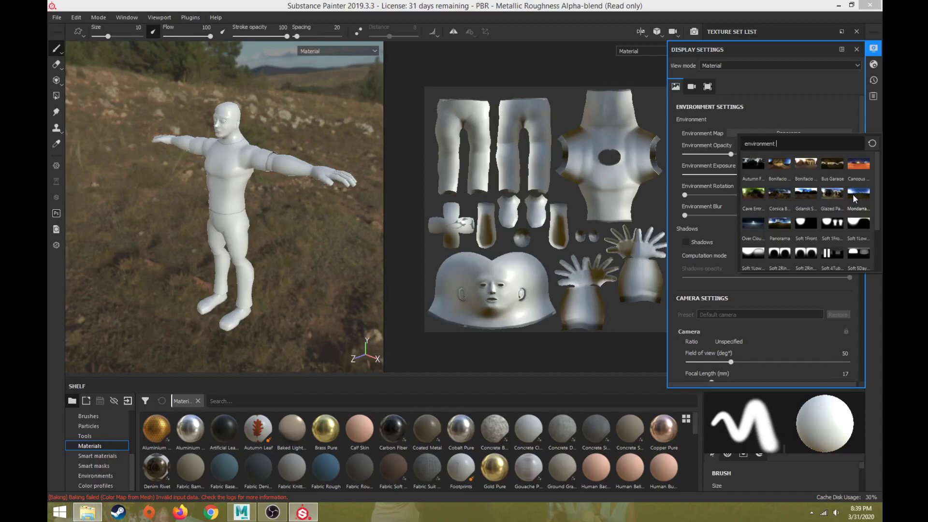
{"action": "mouse_move", "coordinate": [852, 193]}
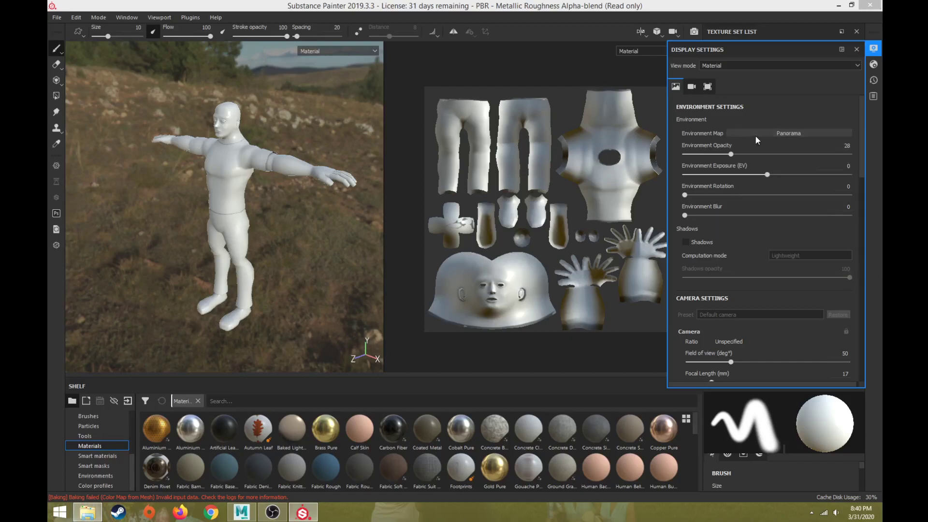
{"action": "left_click", "coordinate": [756, 135]}
{"action": "left_click", "coordinate": [860, 197]}
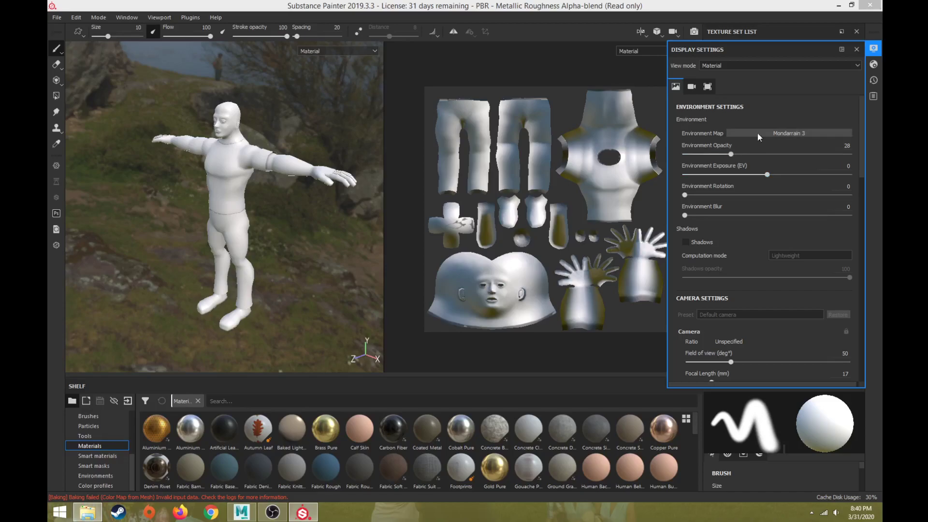
Lower the environment opacity to 3 and set the blur to 8
{"action": "left_click_drag", "start_coordinate": [246, 192], "coordinate": [283, 236], "text": "alt"}
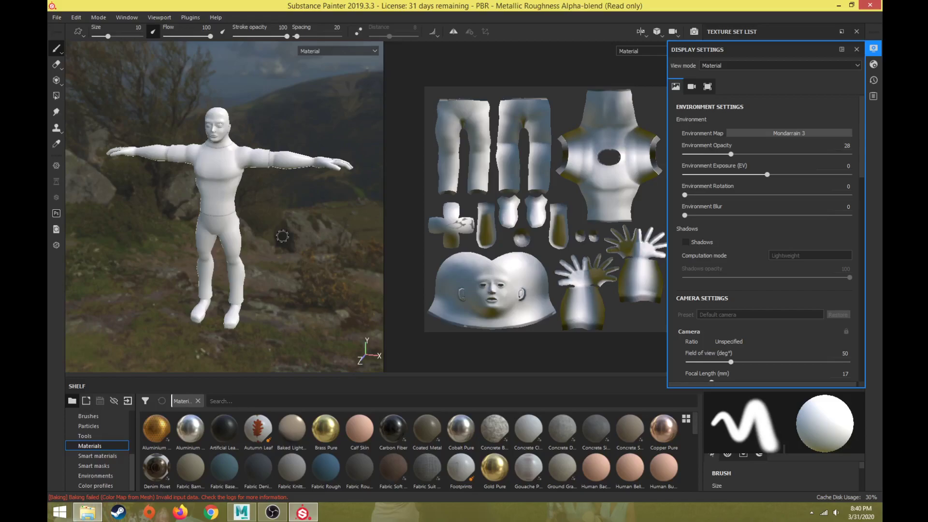
{"action": "left_click_drag", "start_coordinate": [725, 157], "coordinate": [689, 165]}
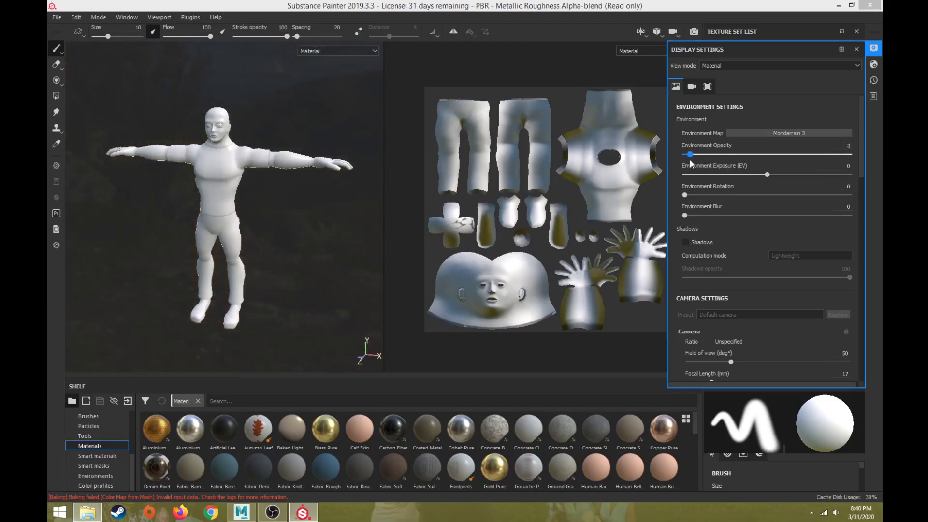
{"action": "left_click_drag", "start_coordinate": [685, 216], "coordinate": [697, 218]}
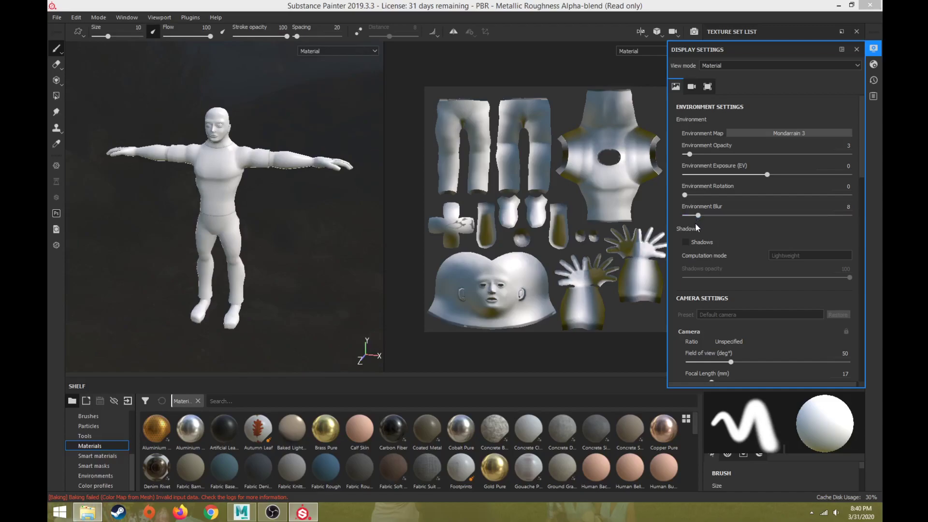
{"action": "mouse_move", "coordinate": [269, 251]}
{"action": "left_mouse_down", "text": "alt"}
{"action": "mouse_move", "coordinate": [363, 225]}
{"action": "mouse_move", "coordinate": [290, 235]}
{"action": "mouse_move", "coordinate": [237, 268]}
{"action": "mouse_move", "coordinate": [266, 205]}
{"action": "mouse_move", "coordinate": [259, 271]}
{"action": "mouse_move", "coordinate": [69, 212]}
{"action": "mouse_move", "coordinate": [112, 272]}
{"action": "mouse_move", "coordinate": [284, 233]}
{"action": "mouse_move", "coordinate": [205, 240]}
{"action": "mouse_move", "coordinate": [221, 252]}
{"action": "left_mouse_up", "text": "alt"}
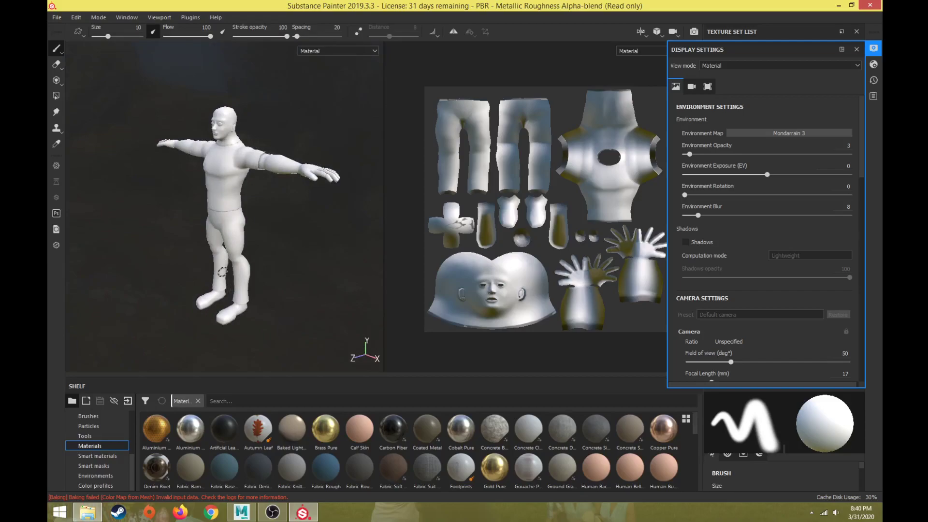
Keep Mondarrain 3 as the environment and turn on viewport Shadows
{"action": "left_click", "coordinate": [805, 132]}
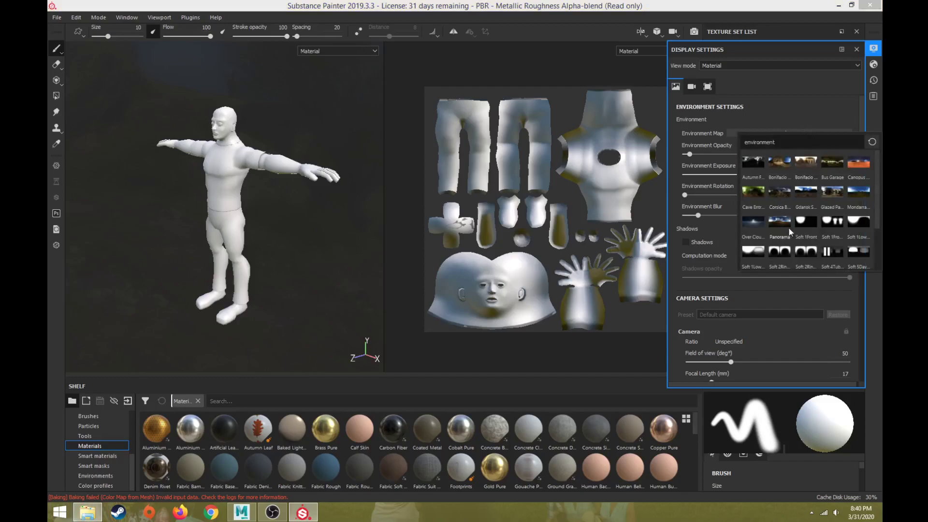
{"action": "left_click", "coordinate": [795, 101]}
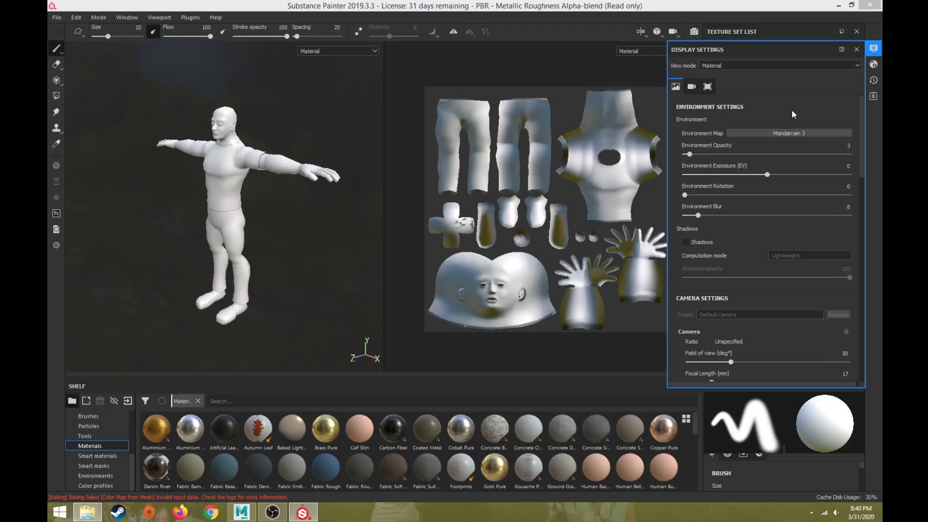
{"action": "left_click", "coordinate": [685, 242]}
{"action": "scroll", "coordinate": [726, 255], "scroll_direction": "down", "scroll_amount": 10}
{"action": "scroll", "coordinate": [725, 259], "scroll_direction": "down", "scroll_amount": 8}
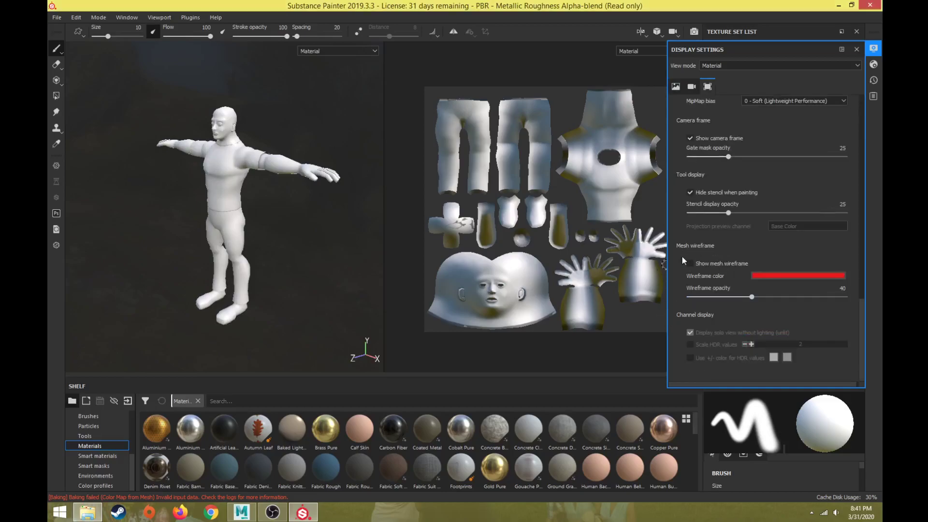
{"action": "left_click", "coordinate": [691, 264]}
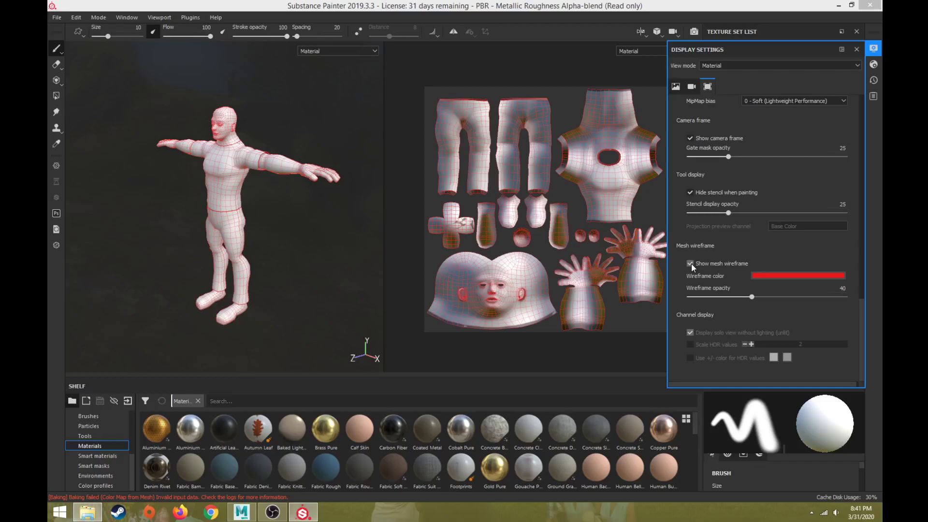
{"action": "left_click_drag", "start_coordinate": [752, 297], "coordinate": [712, 298]}
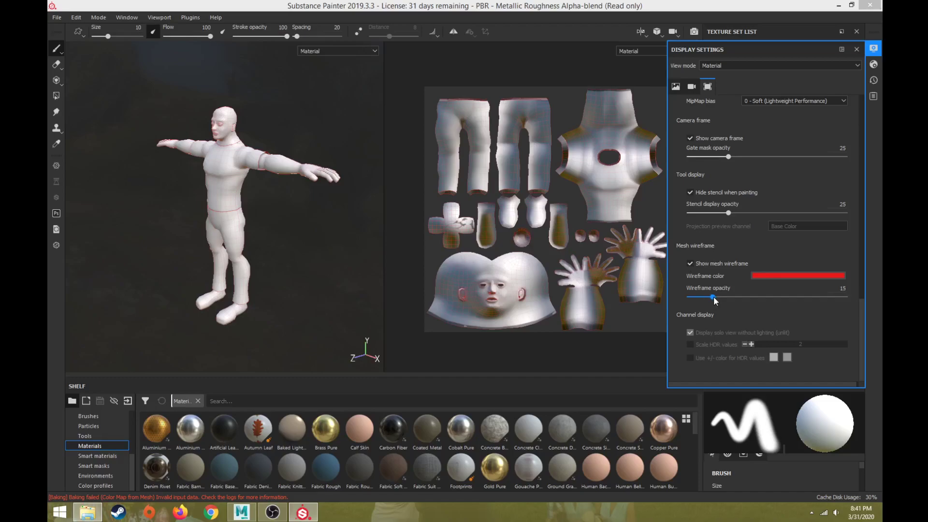
{"action": "left_click", "coordinate": [689, 263]}
{"action": "scroll", "coordinate": [723, 258], "scroll_direction": "up", "scroll_amount": 10}
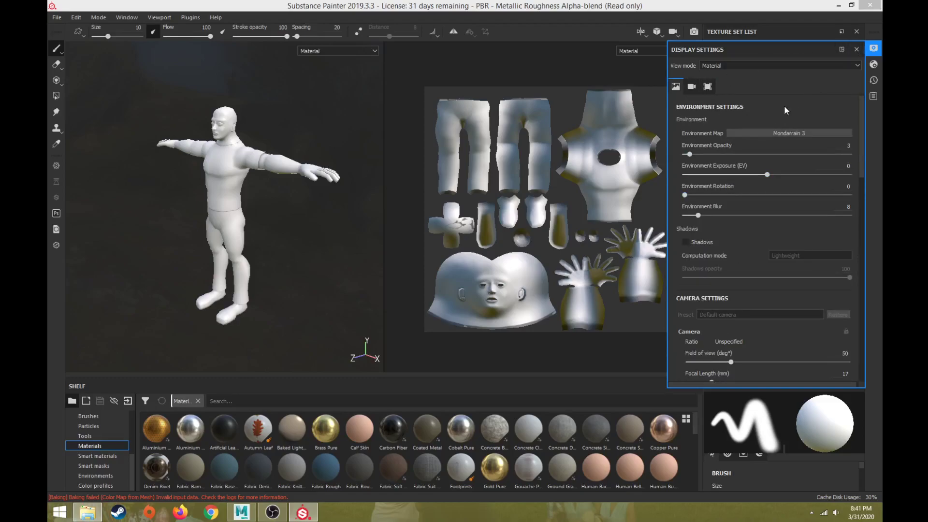
Close Display Settings and enlarge the Properties panel to show the brush settings
{"action": "left_click", "coordinate": [858, 49]}
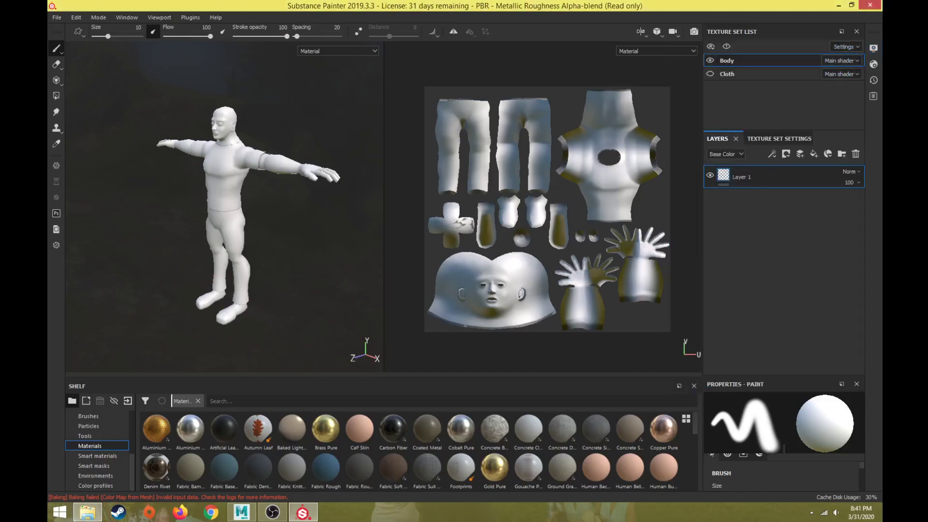
{"action": "scroll", "coordinate": [245, 263], "scroll_direction": "up", "scroll_amount": 2}
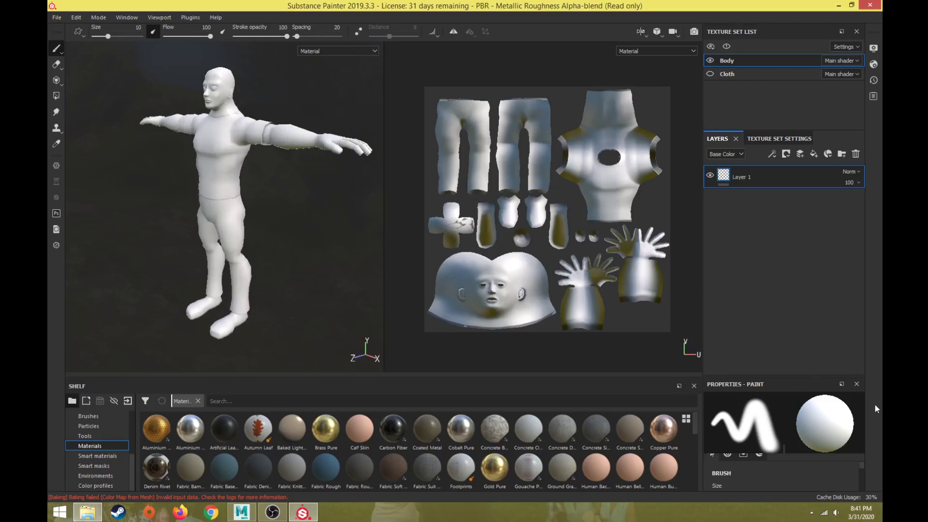
{"action": "left_click_drag", "start_coordinate": [795, 372], "coordinate": [796, 221]}
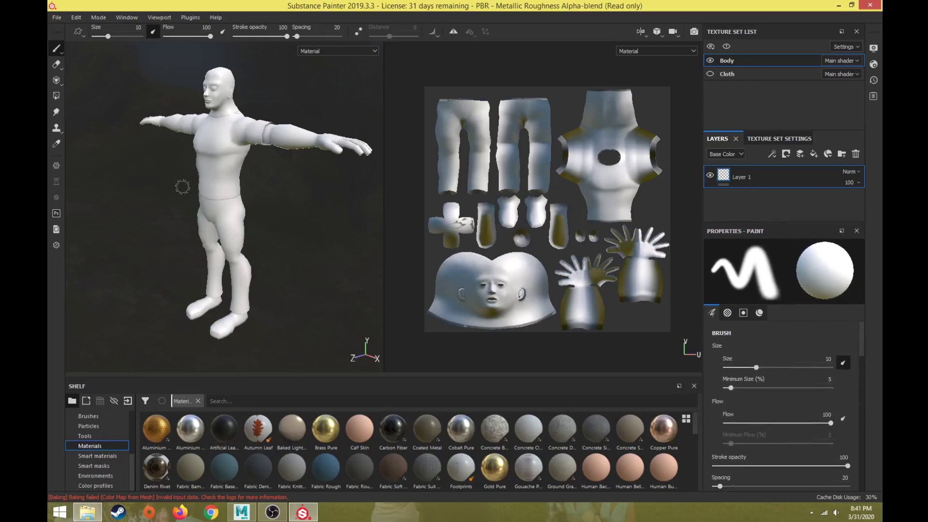